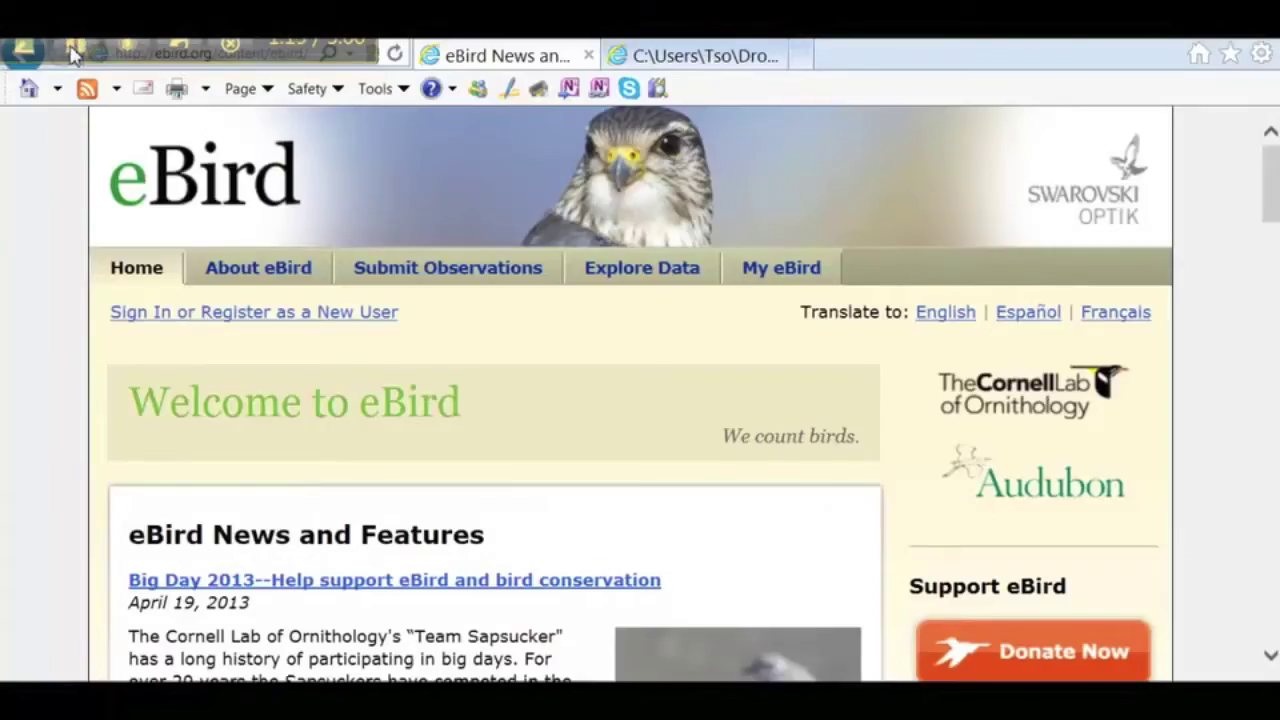
Start a new eBird observation submission from the Submit Observations tab
left_click(430, 282)
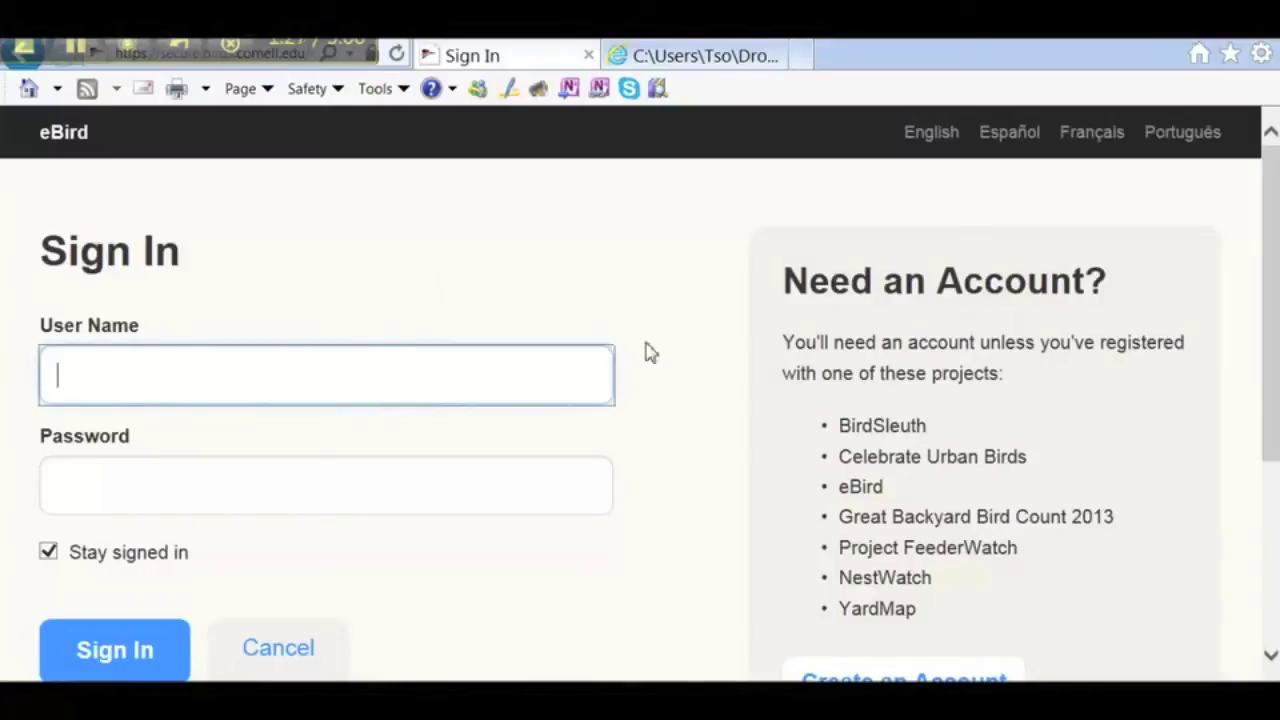
Scroll down the Sign In page to reach the user name and password fields
scroll(1271, 246, "down", 2)
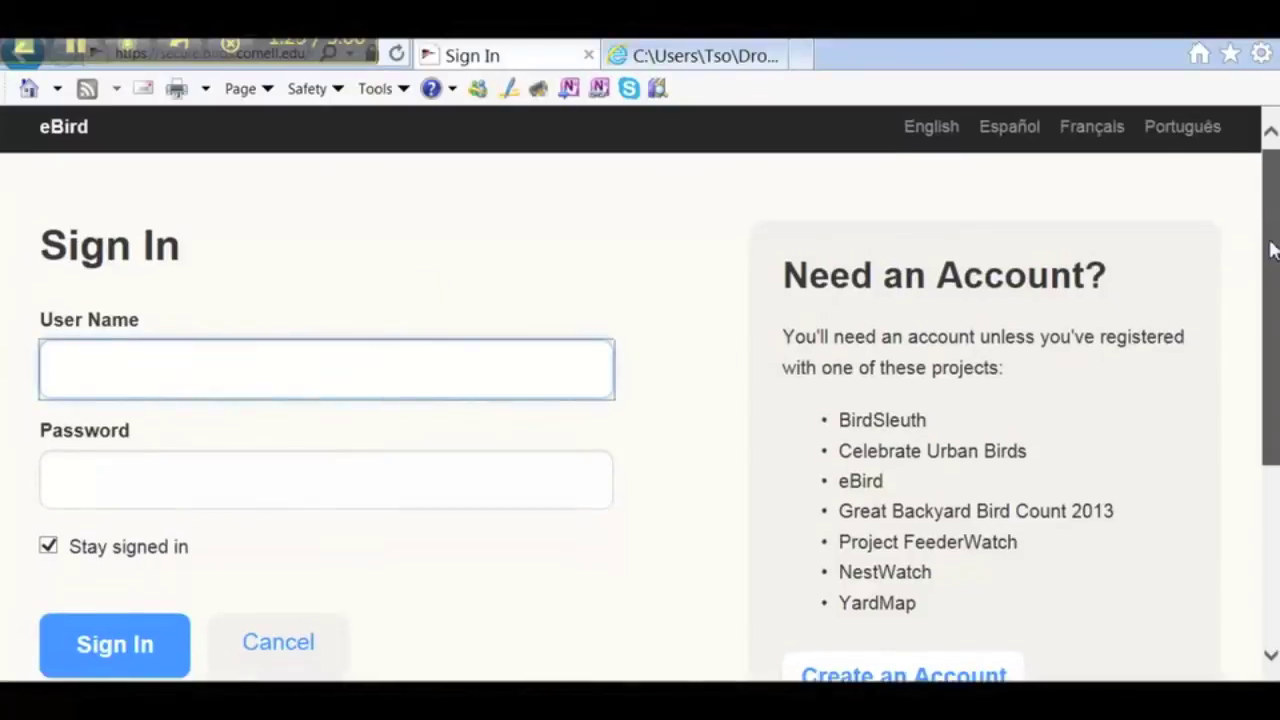
scroll(1088, 465, "down", 1)
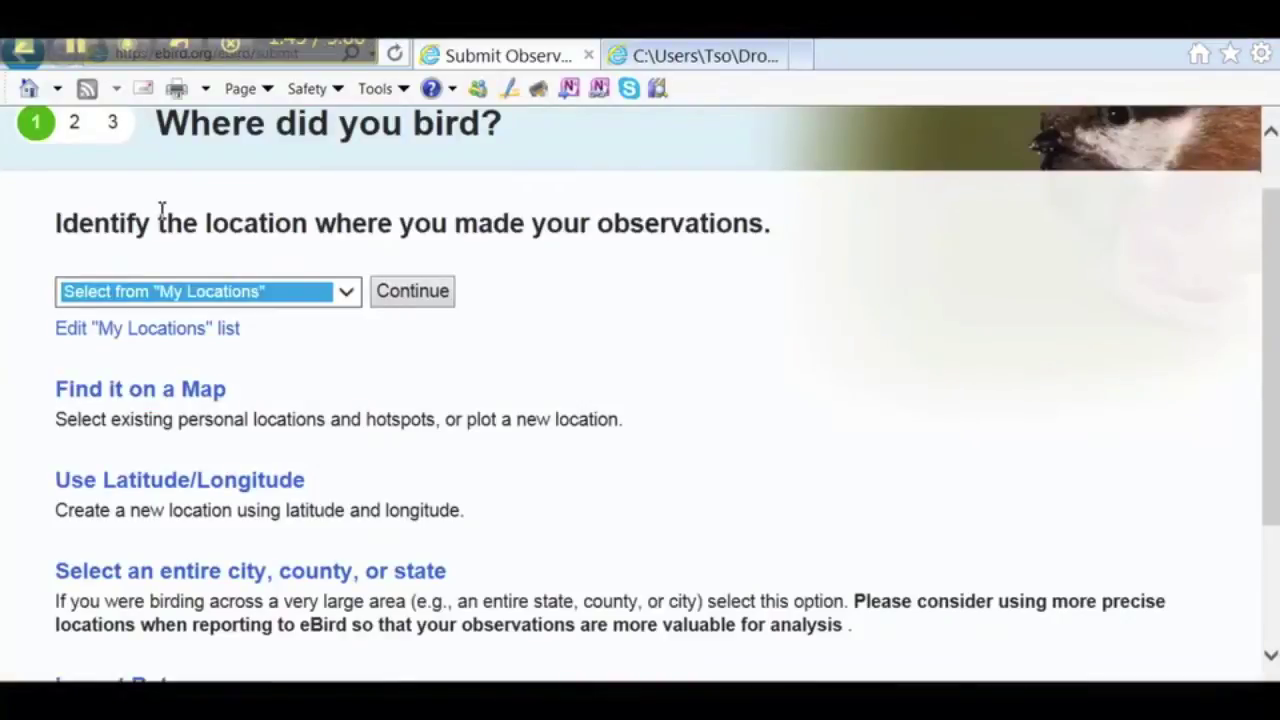
Locate the birding spot on a map of Indian River County, FL
left_click(162, 396)
left_click(332, 393)
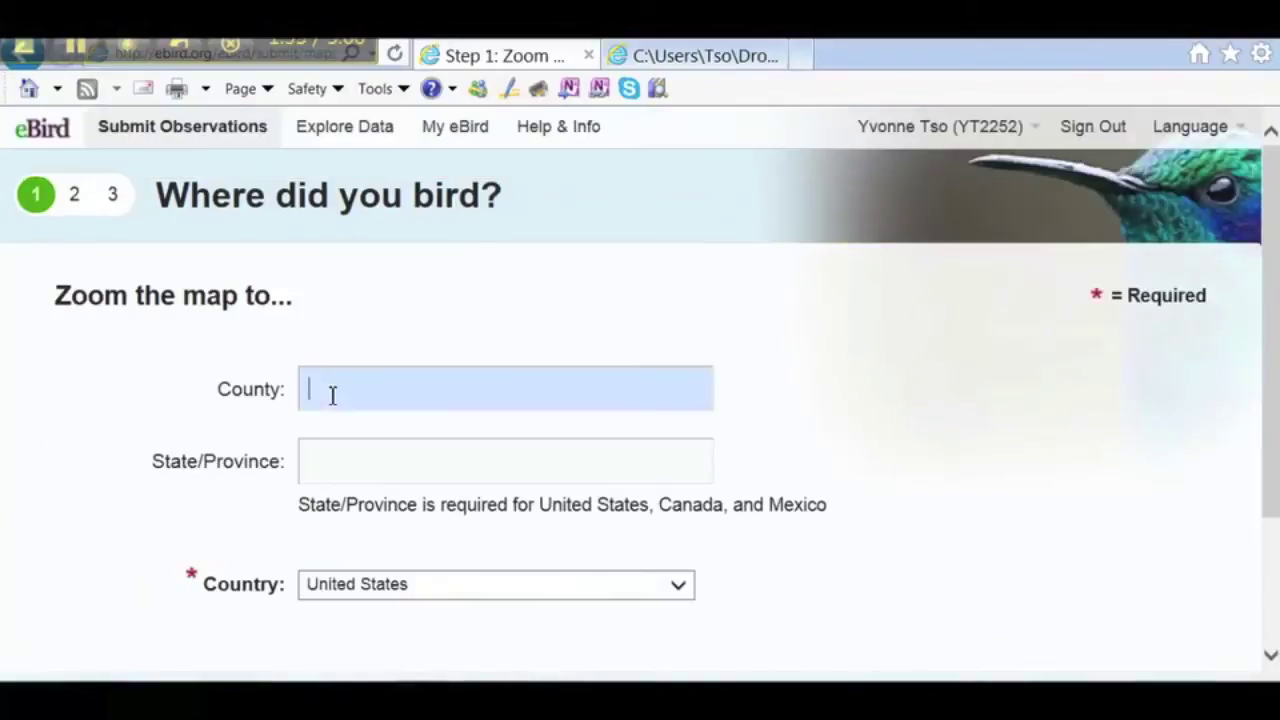
type("Indian River")
key("Tab")
type("FL")
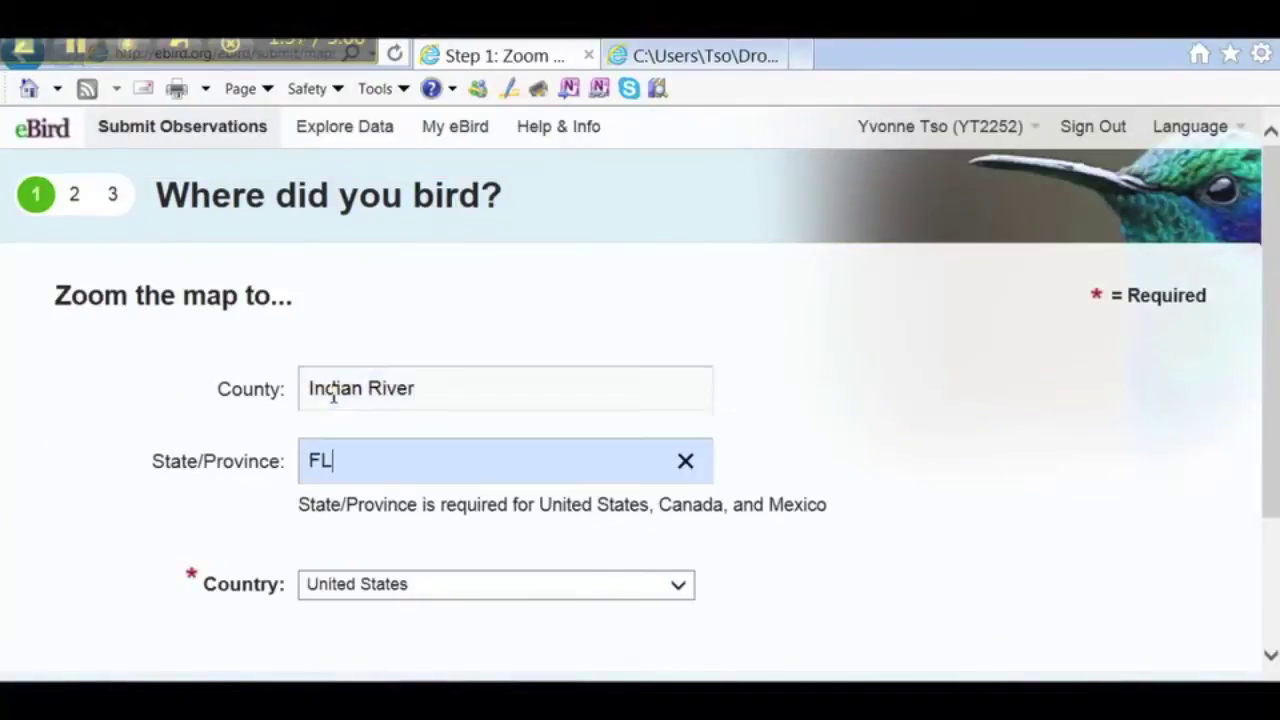
left_click_drag(1266, 403, 1248, 512)
left_click(1085, 563)
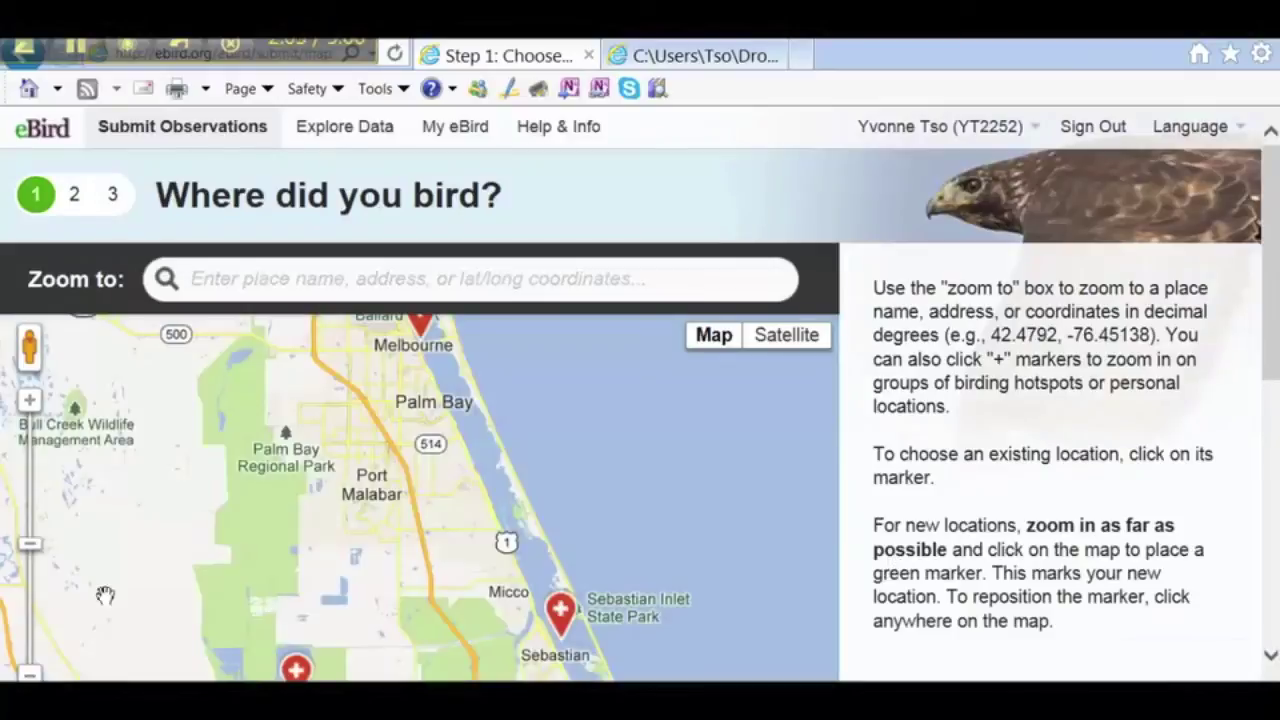
Zoom in on Sebastian Inlet and confirm the Sebastian Inlet State Recreation Area hotspot
left_click_drag(31, 549, 30, 506)
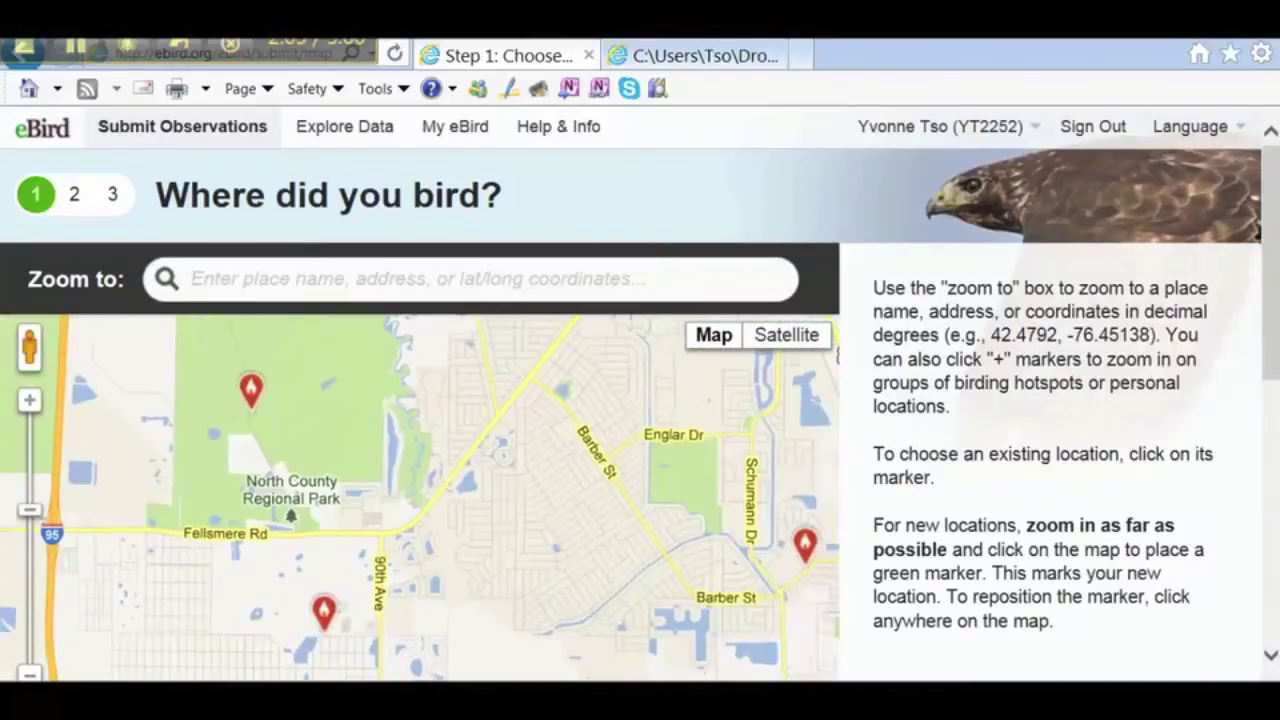
scroll(465, 410, "down", 2)
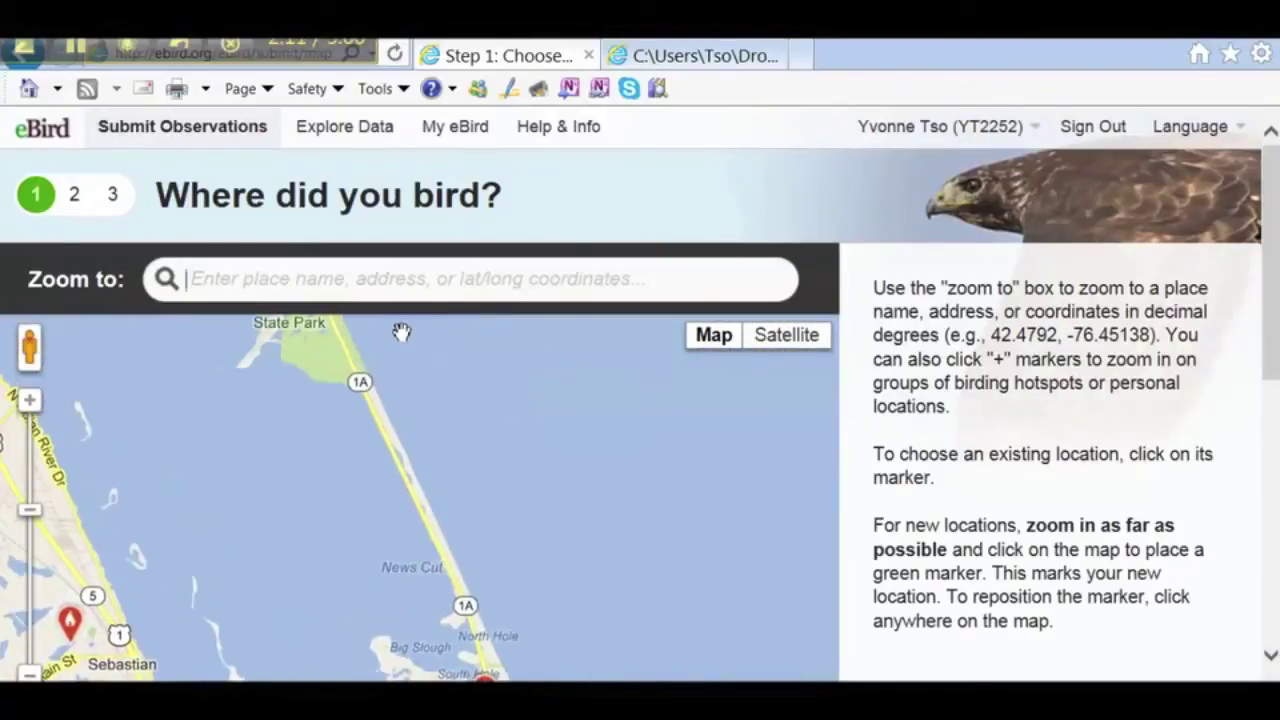
scroll(400, 334, "up", 2)
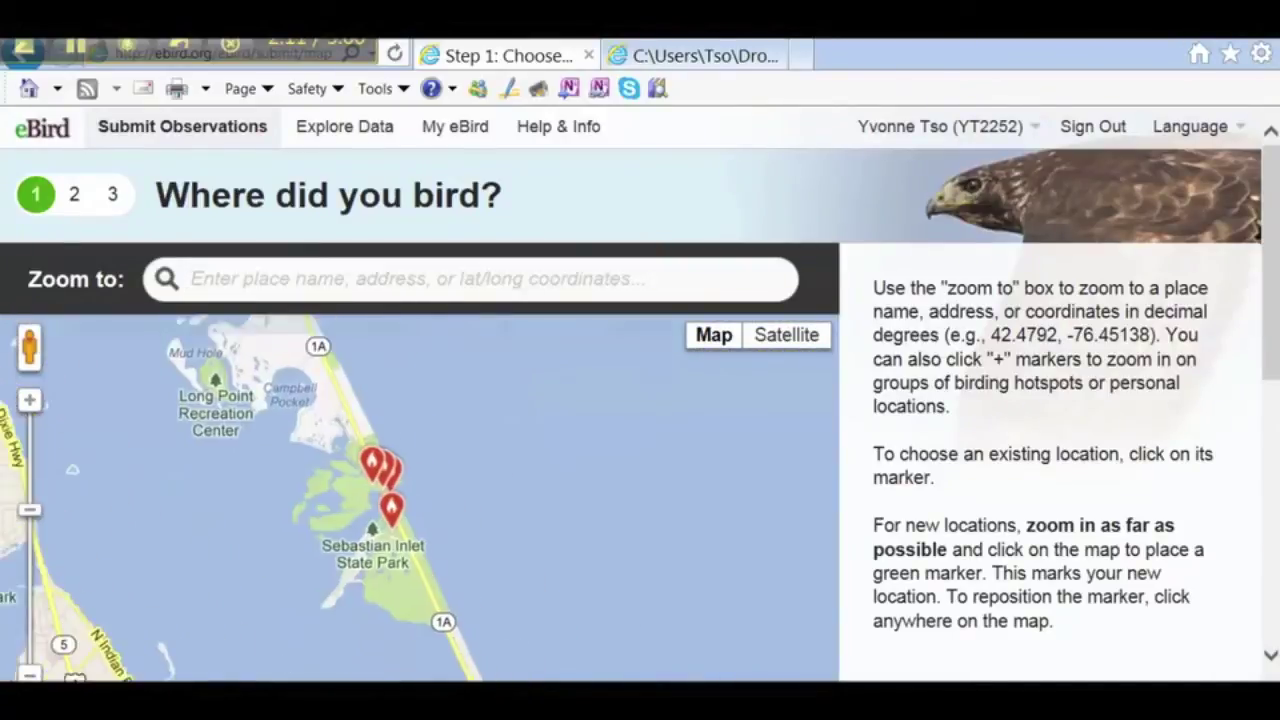
left_click(29, 400)
left_click_drag(495, 388, 463, 584)
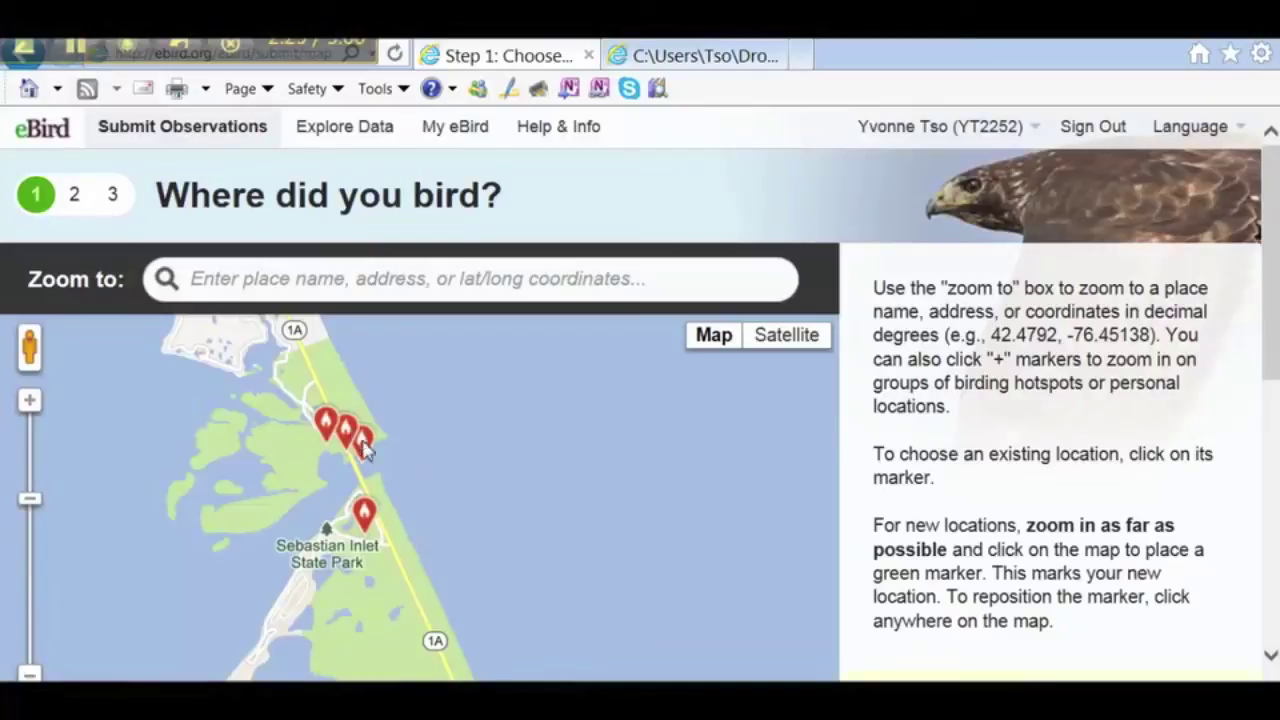
left_click_drag(1266, 357, 1266, 425)
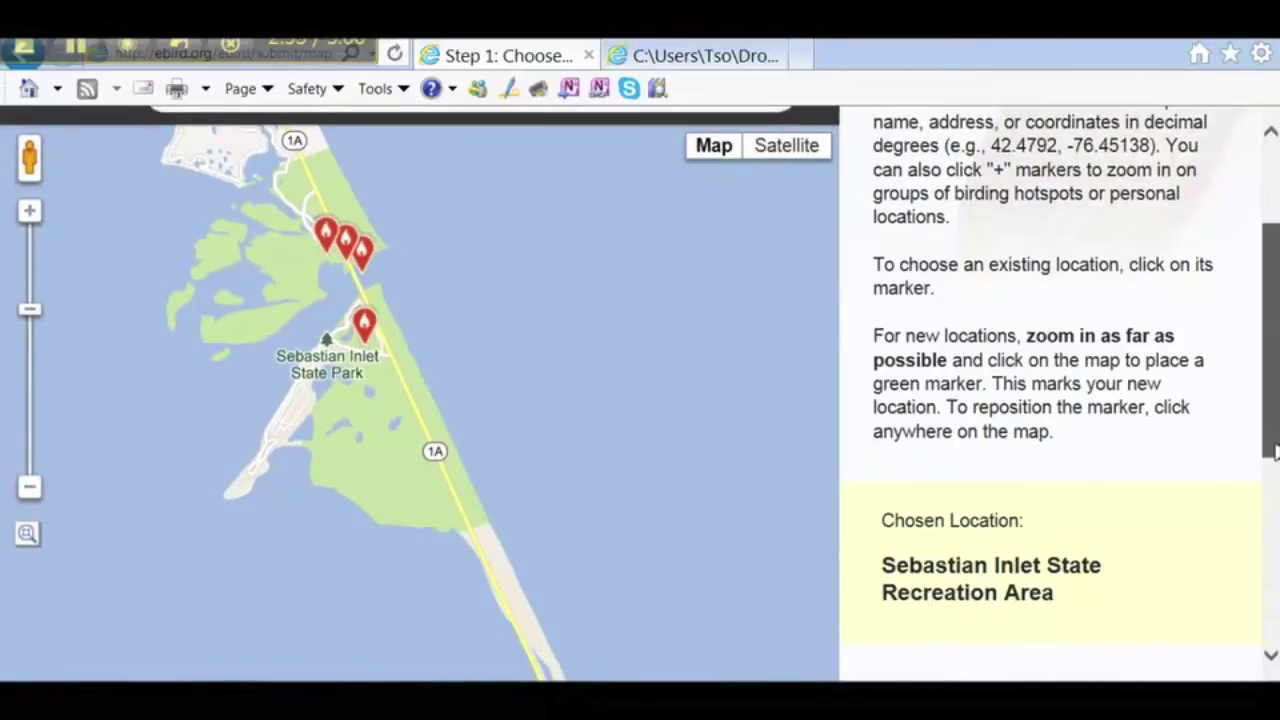
left_click(1266, 494)
left_click(1050, 316)
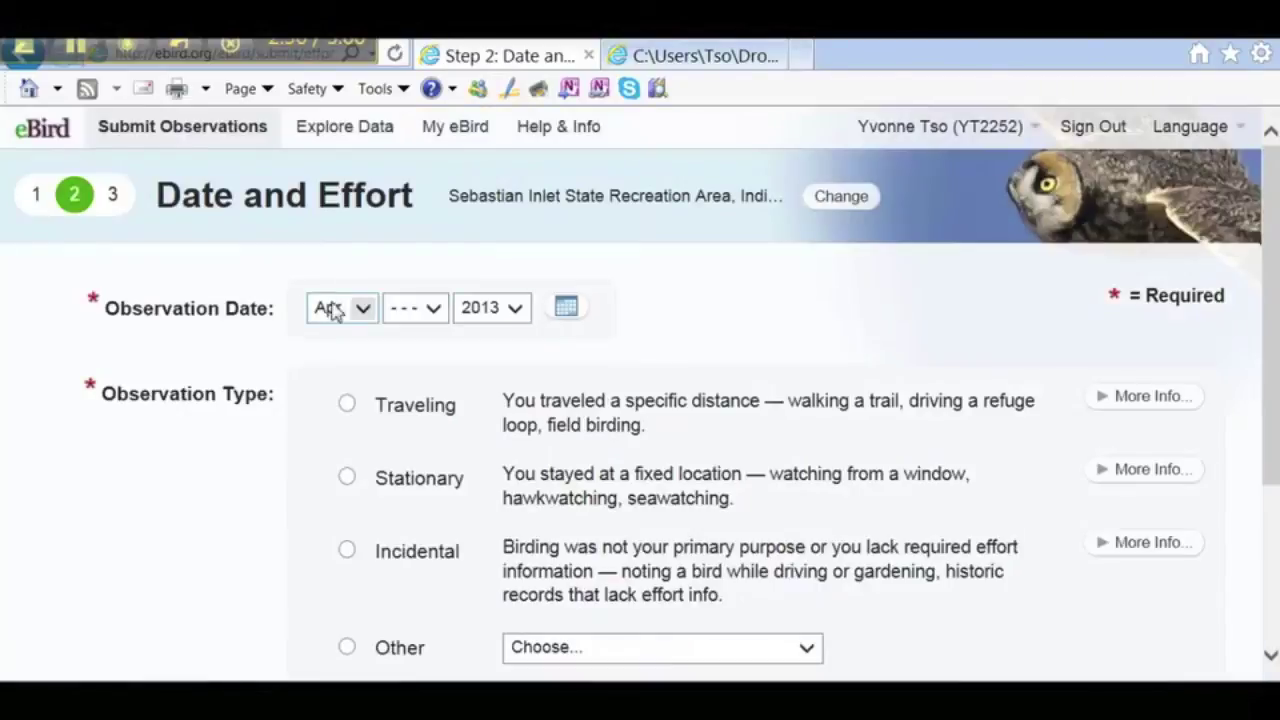
left_click(358, 309)
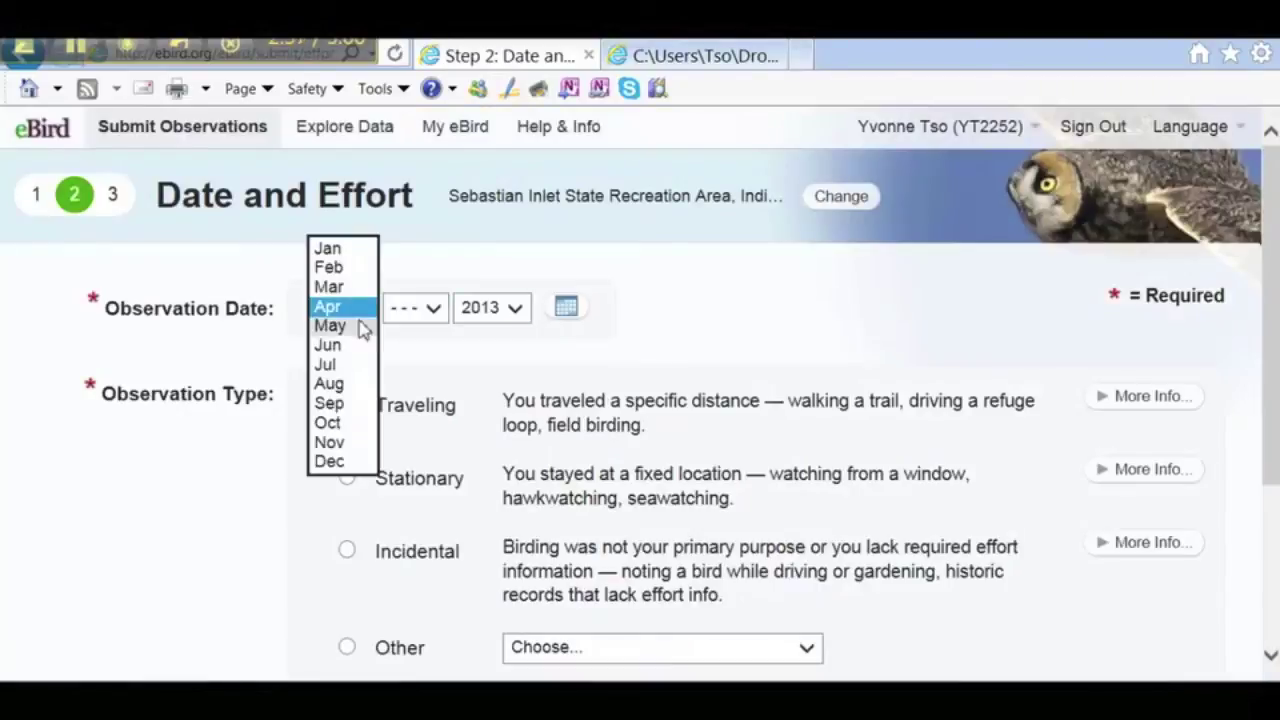
Set the observation date to October 2, 2010
left_click(336, 424)
left_click(432, 308)
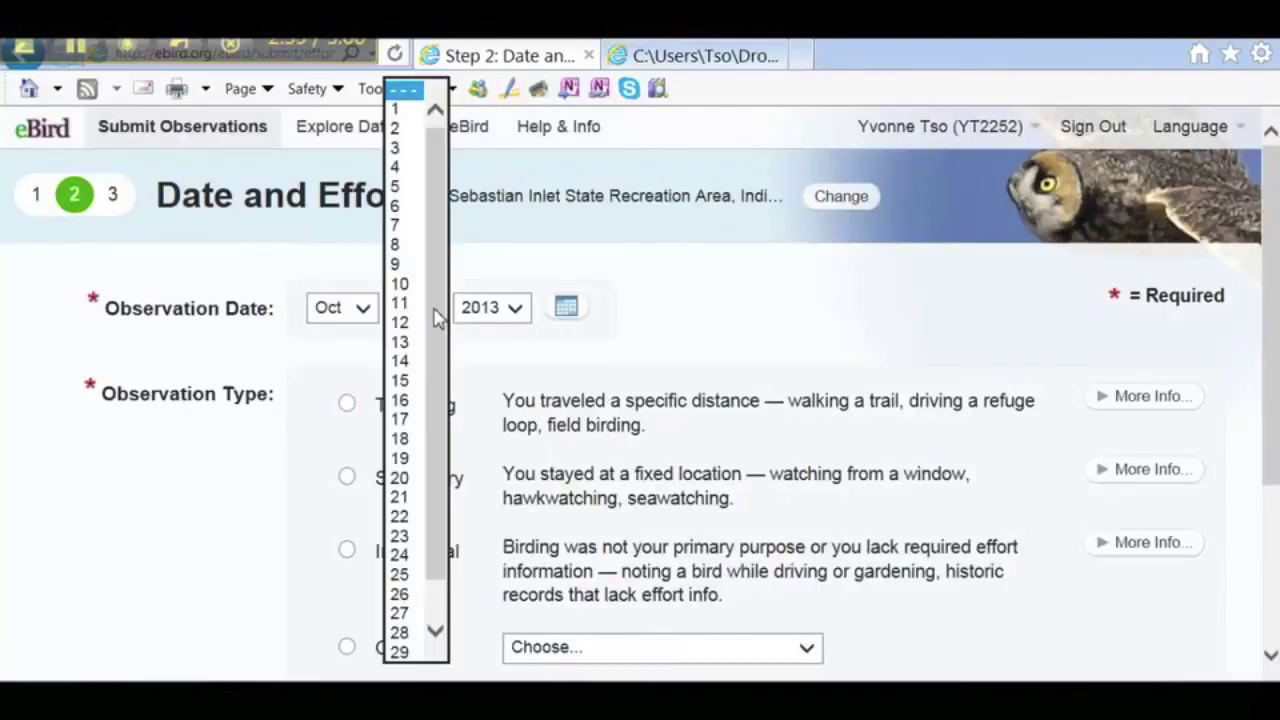
left_click(402, 126)
left_click(508, 309)
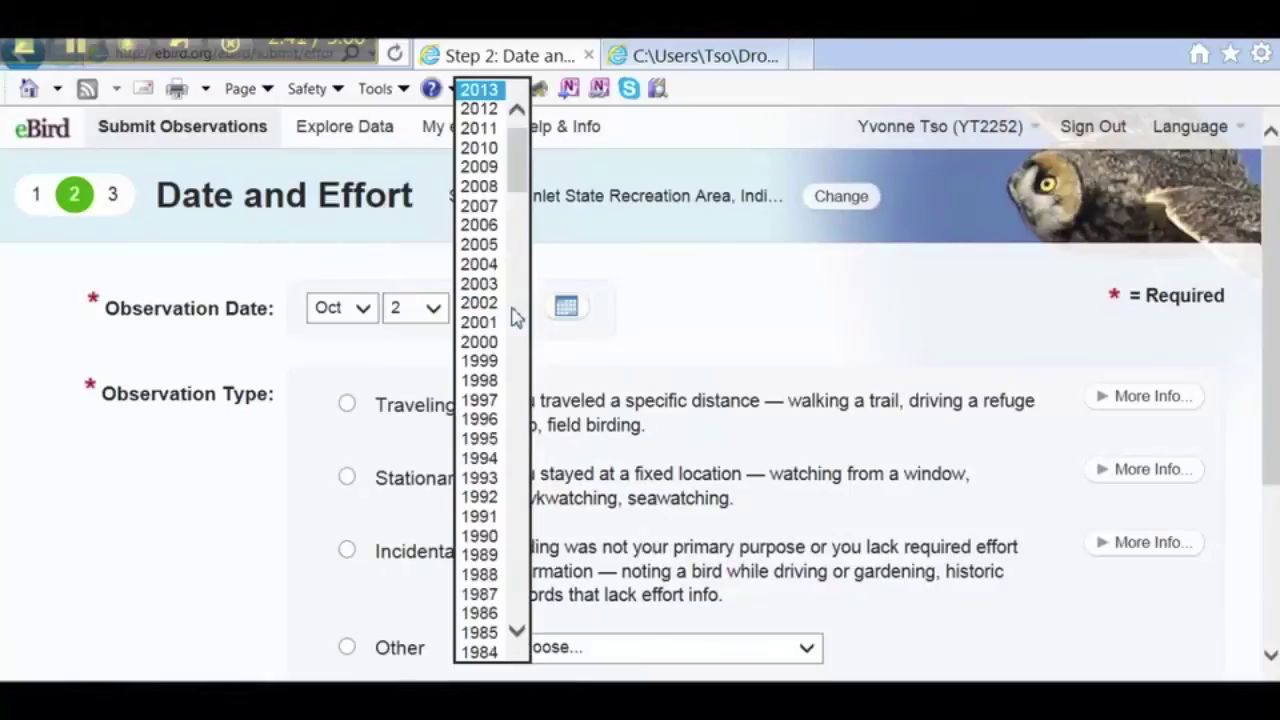
left_click(472, 148)
Choose the Traveling protocol with a 7:00 AM start time
left_click(347, 405)
scroll(429, 417, "down", 1)
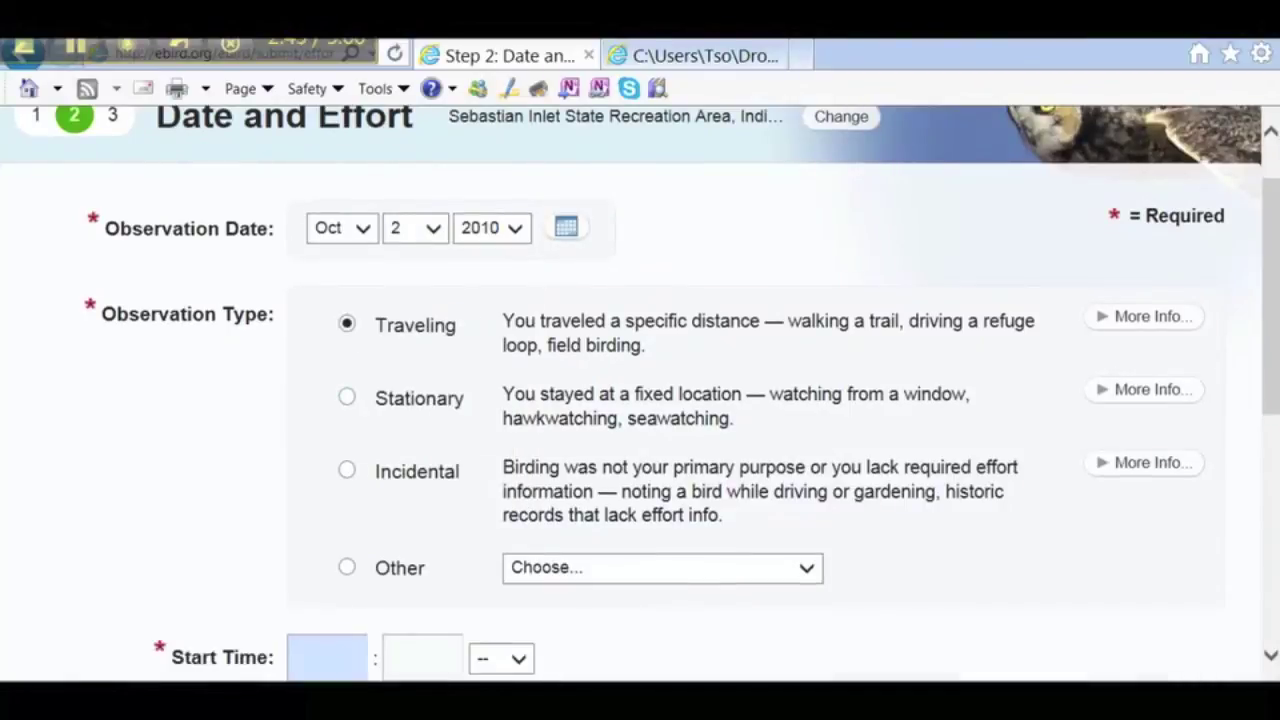
left_click_drag(1276, 255, 1266, 420)
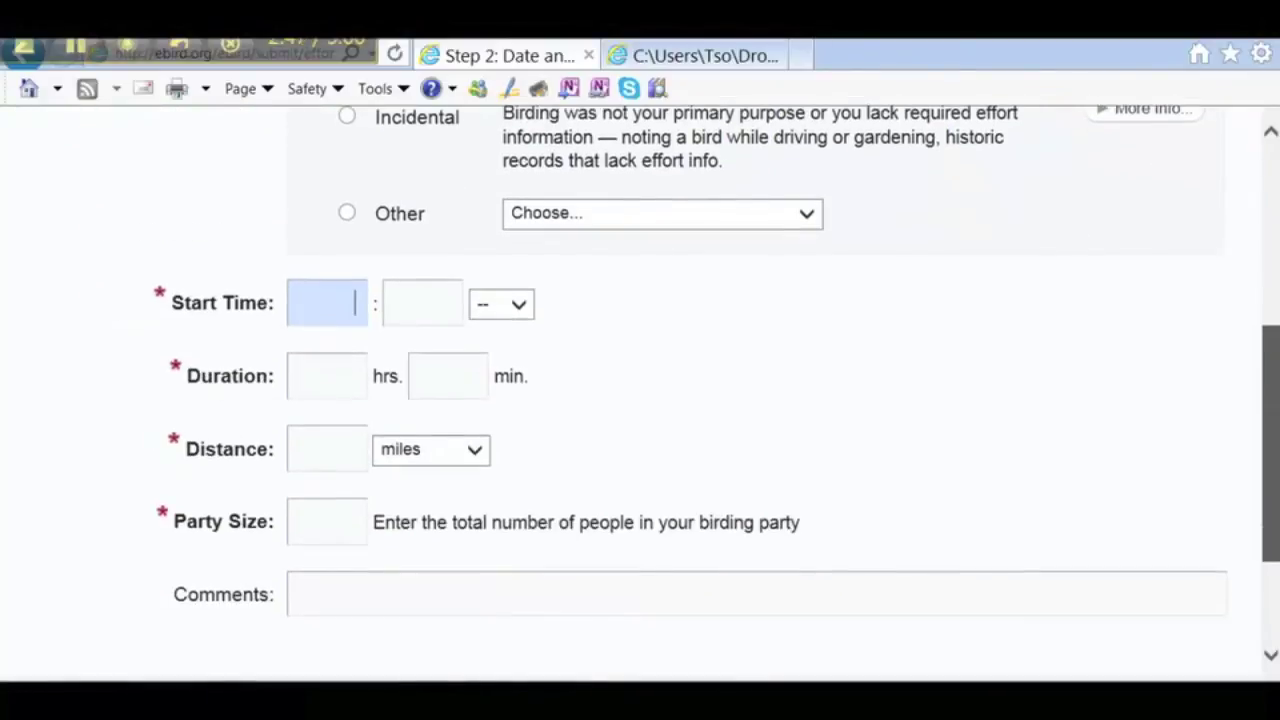
type("7")
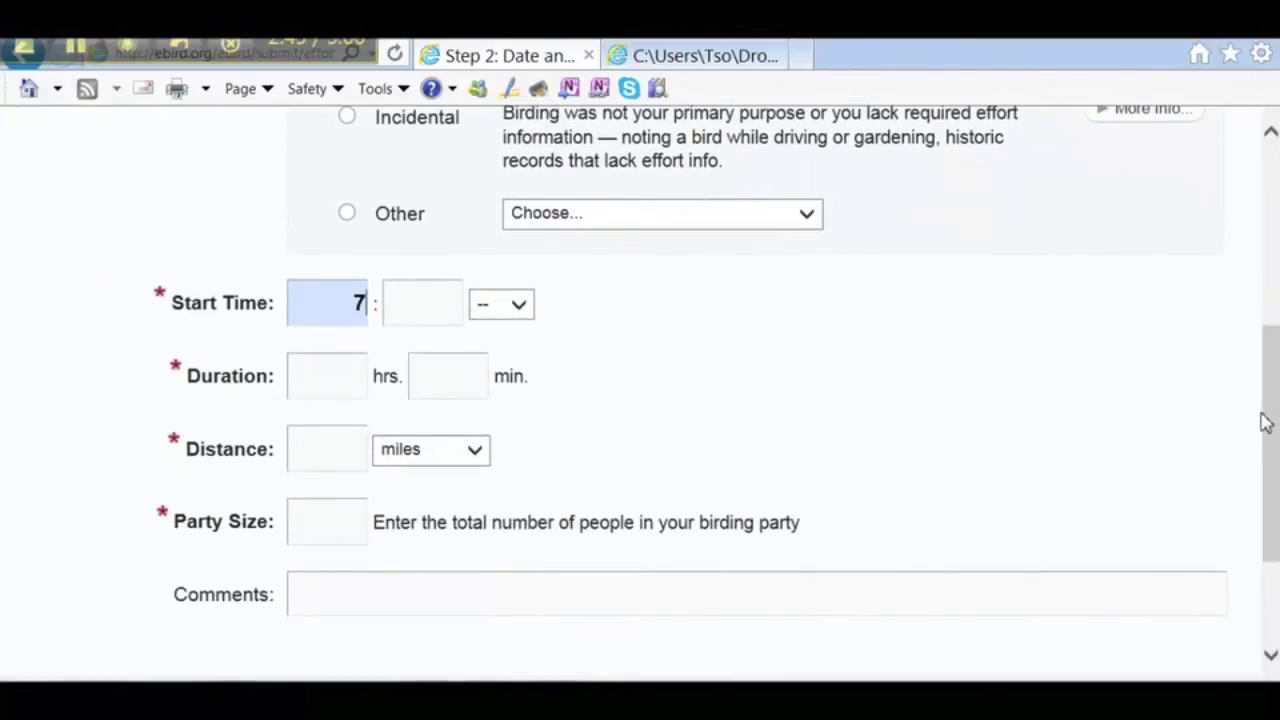
left_click(444, 305)
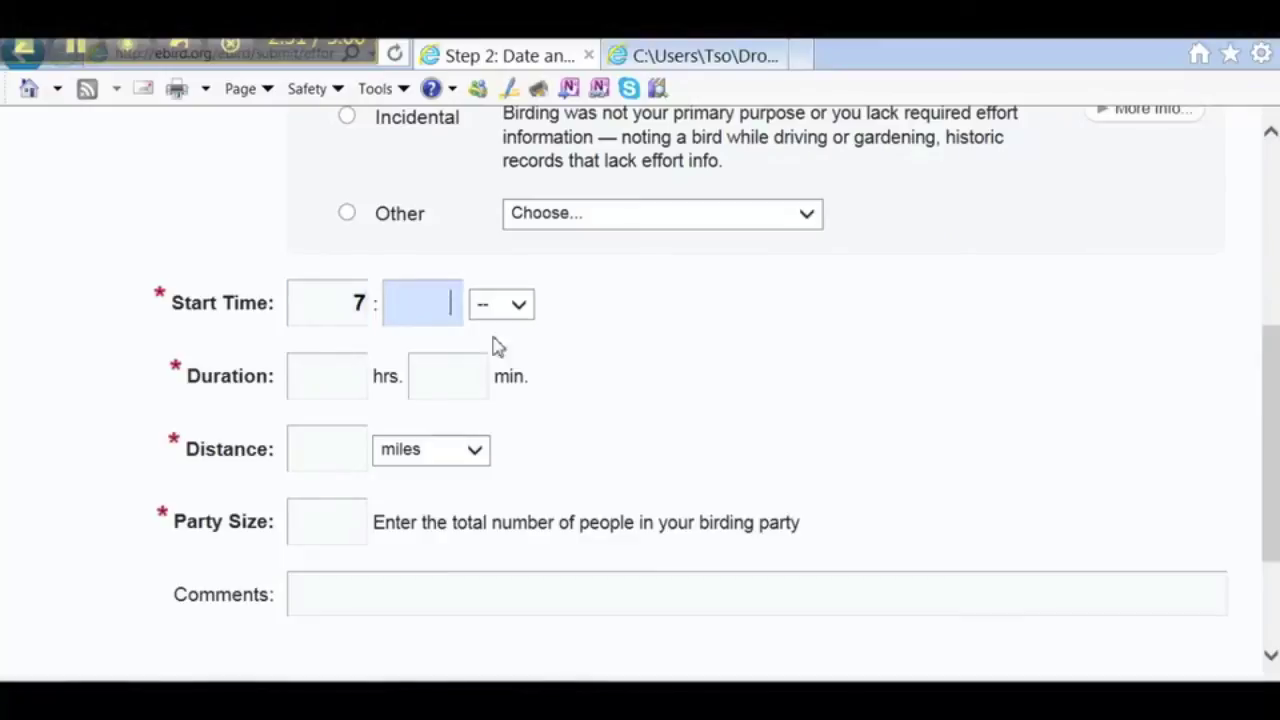
type("00")
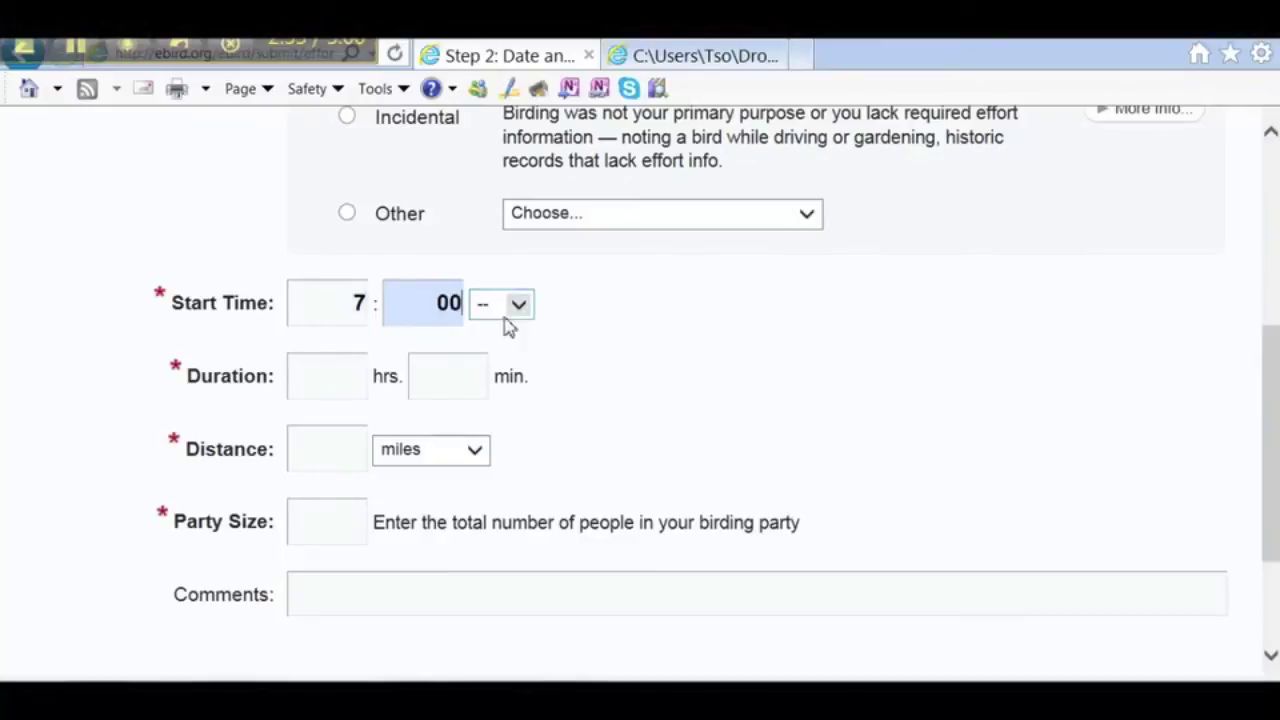
left_click(507, 312)
left_click(494, 321)
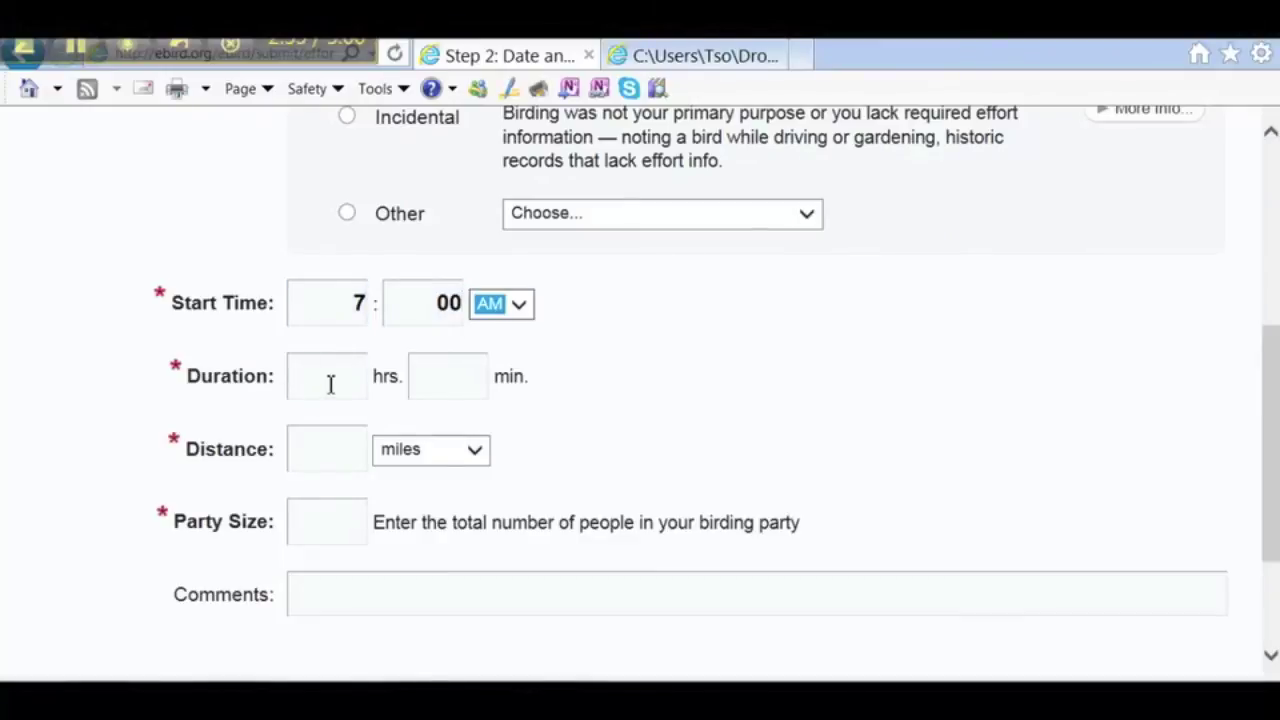
Enter duration 2 hours 45 minutes, distance 5, party size 10, and continue
left_click(330, 382)
type("2")
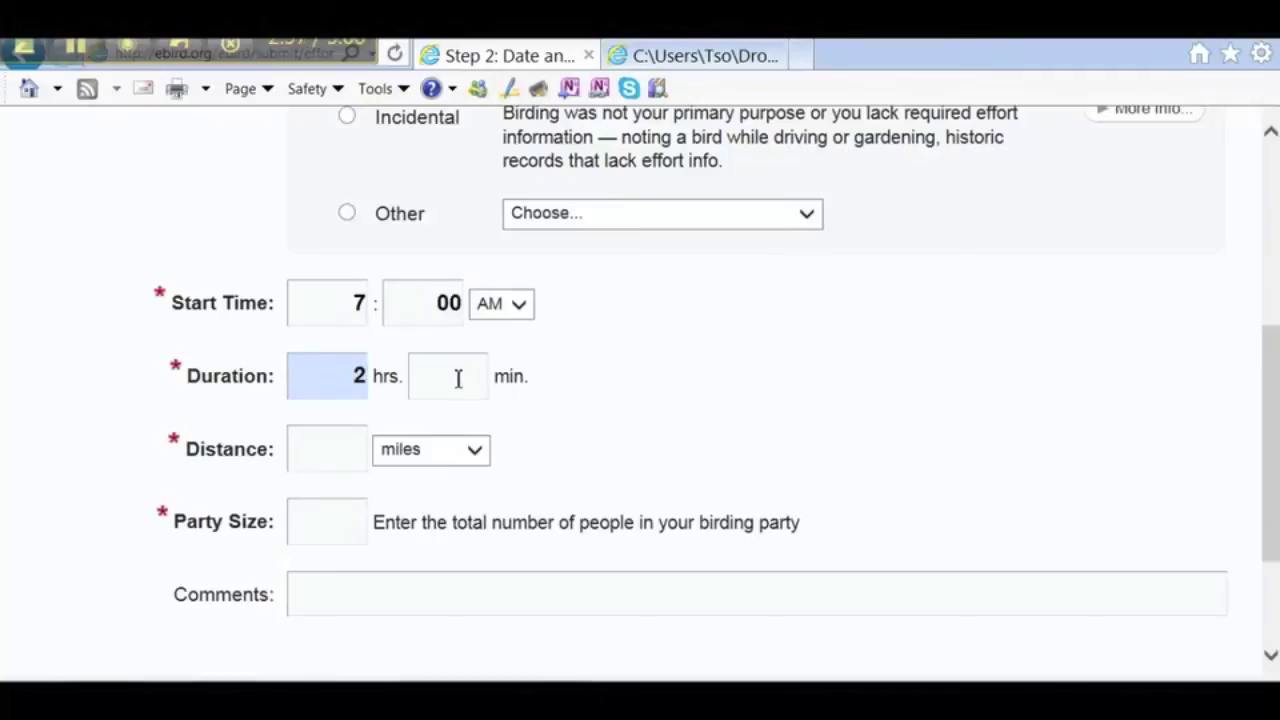
left_click(457, 375)
type("45")
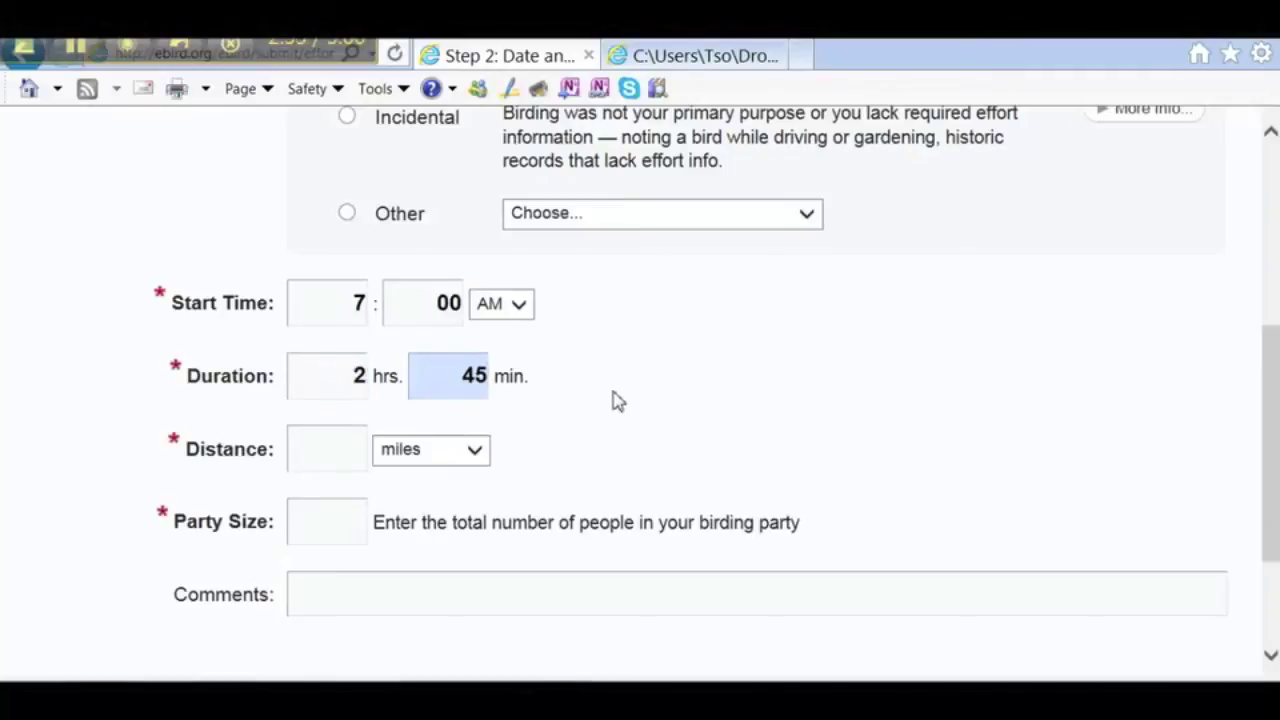
left_click(332, 455)
type("5")
left_click(326, 527)
type("10")
left_click_drag(1272, 381, 1276, 447)
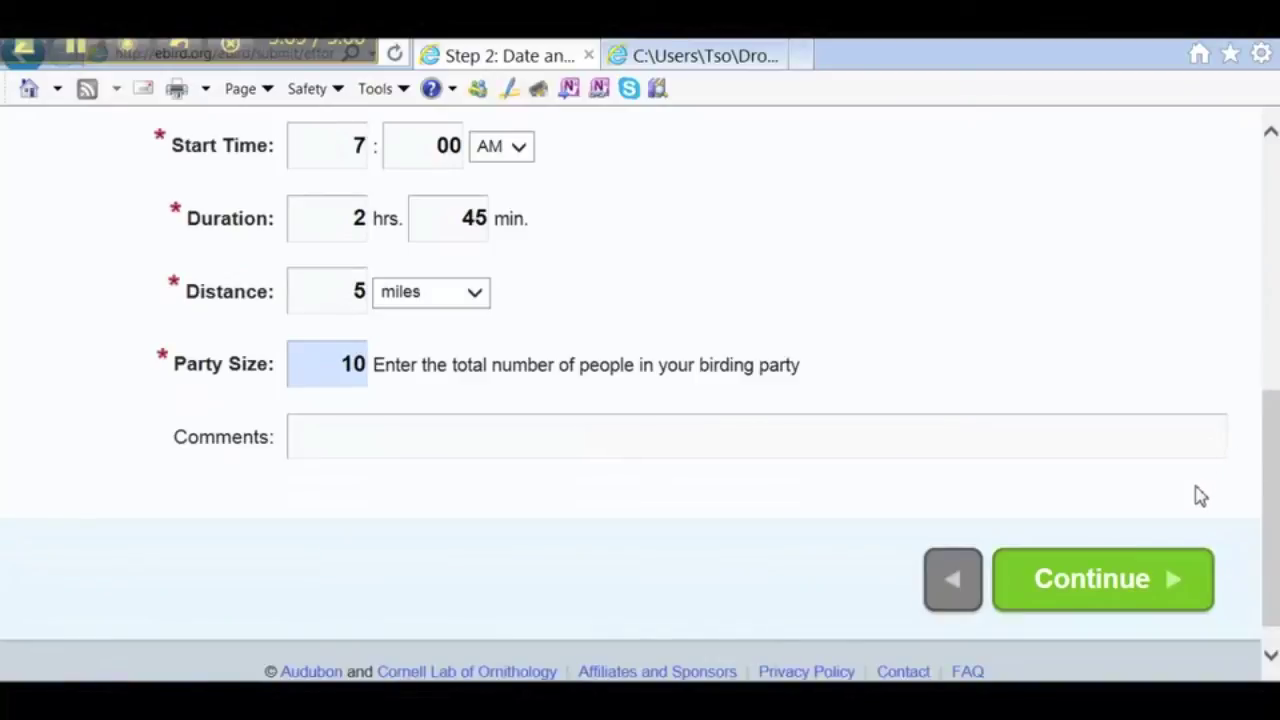
left_click(1115, 583)
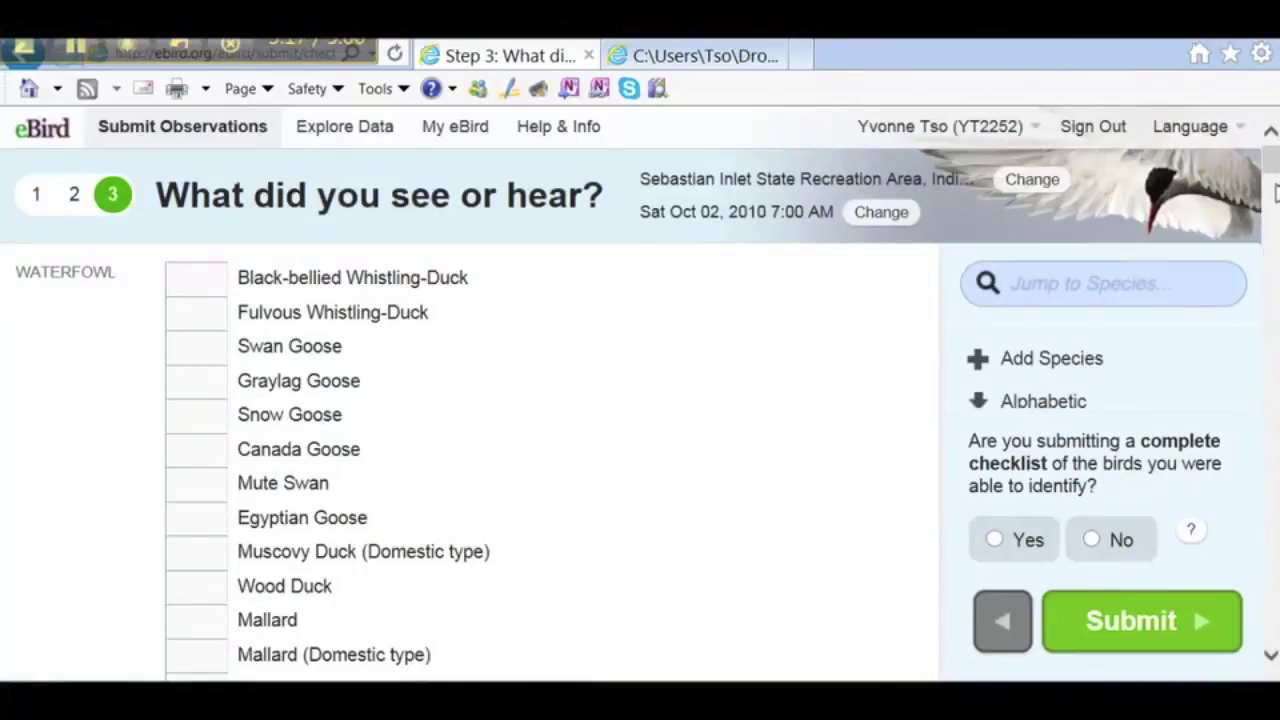
Enter counts of 24 Wood Stork, 5 Double-crested Cormorant and 15 Brown Pelican
left_click_drag(1271, 163, 1275, 212)
scroll(1270, 212, "down", 3)
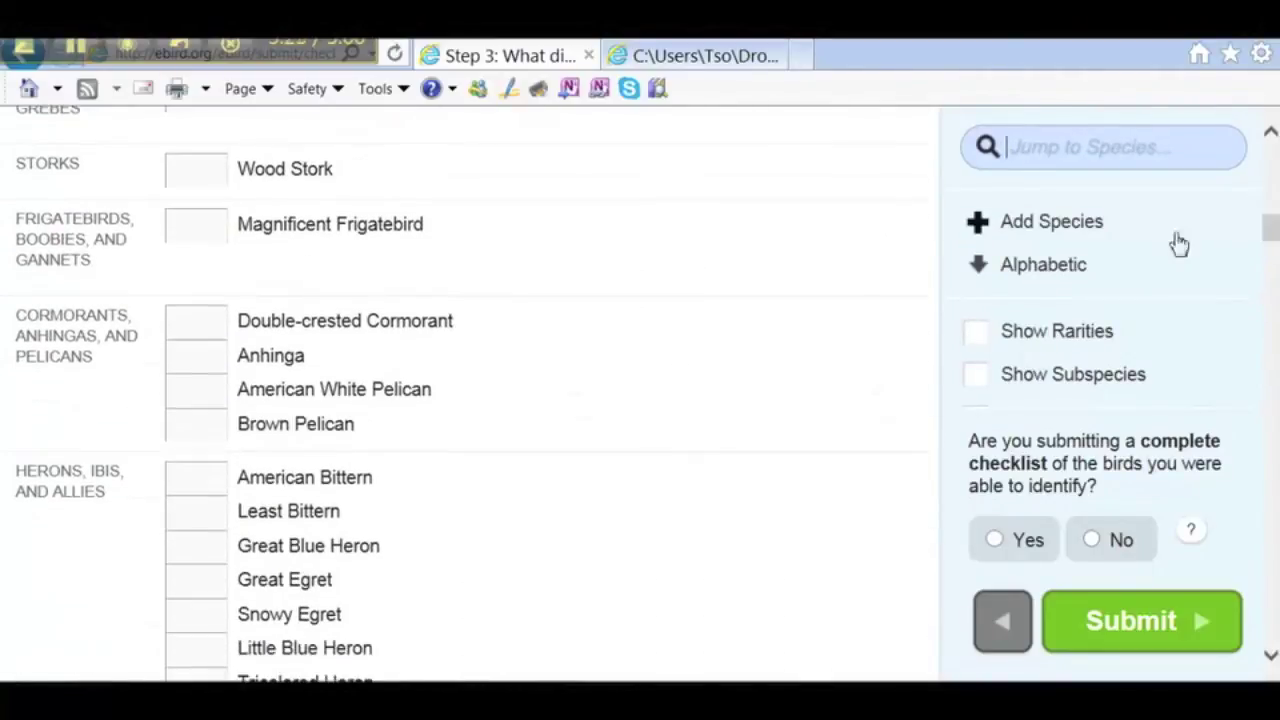
left_click(194, 165)
type("24")
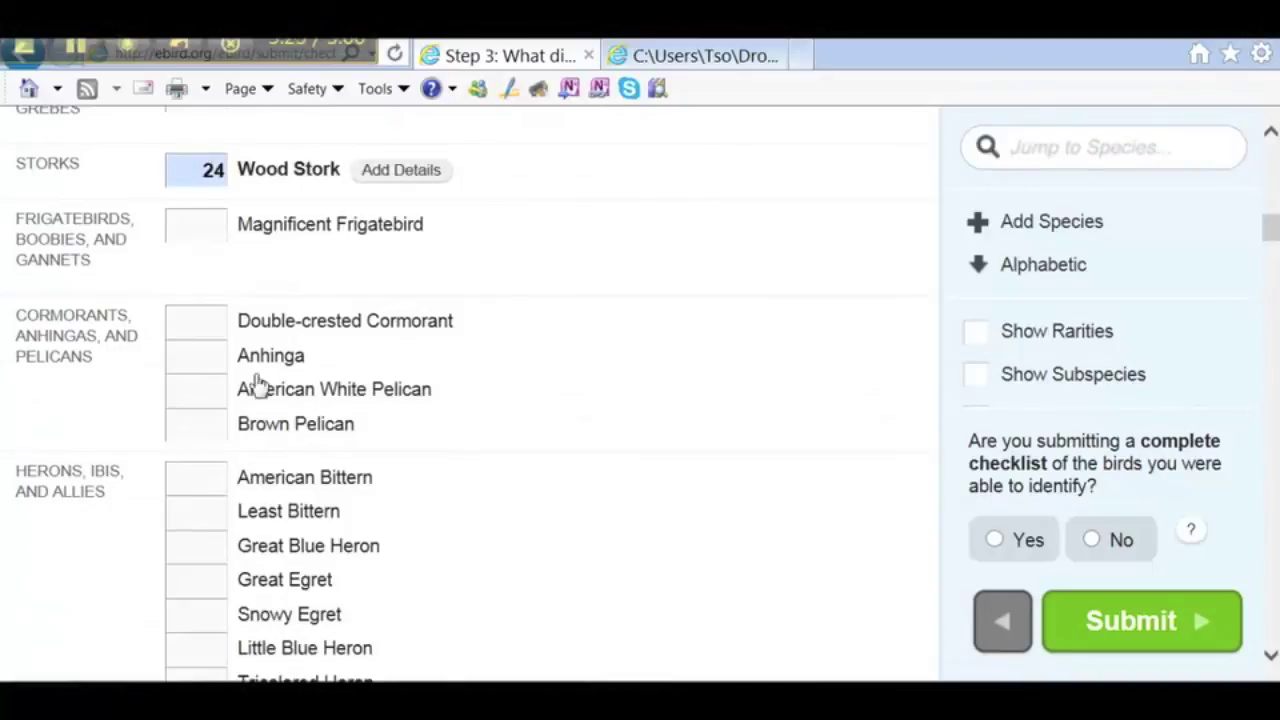
left_click(220, 322)
type("5")
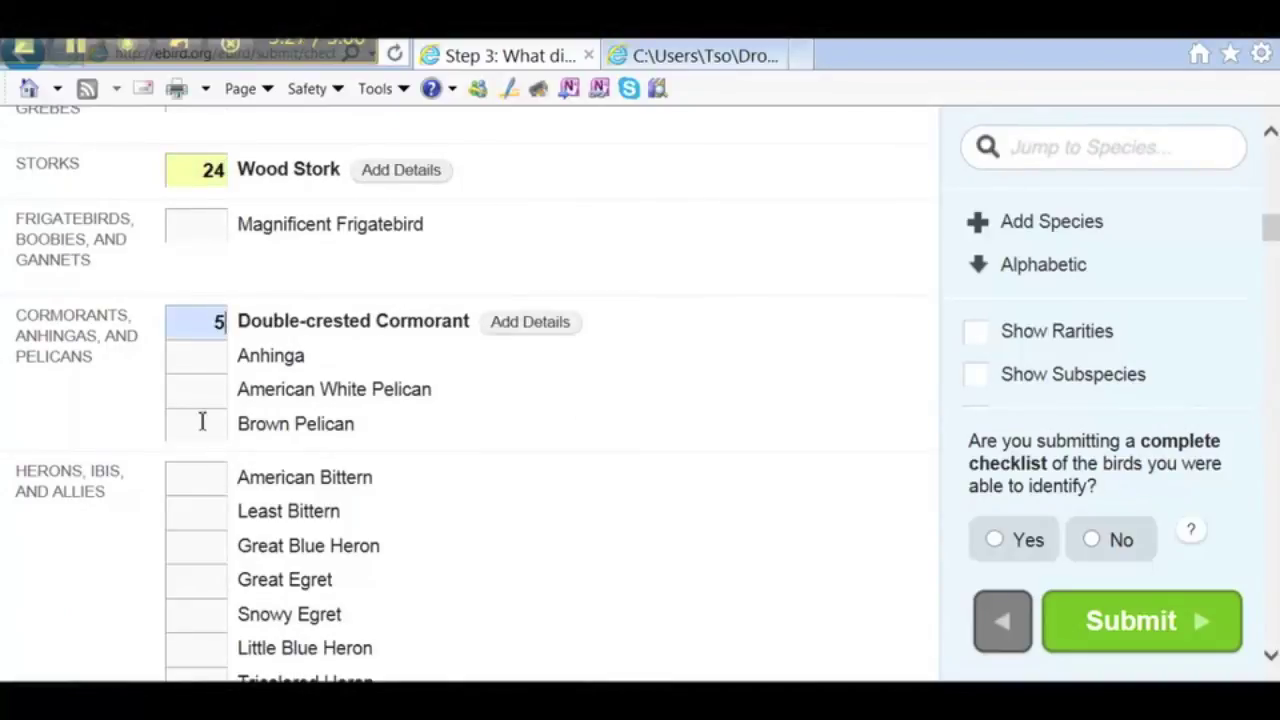
left_click(201, 421)
type("15")
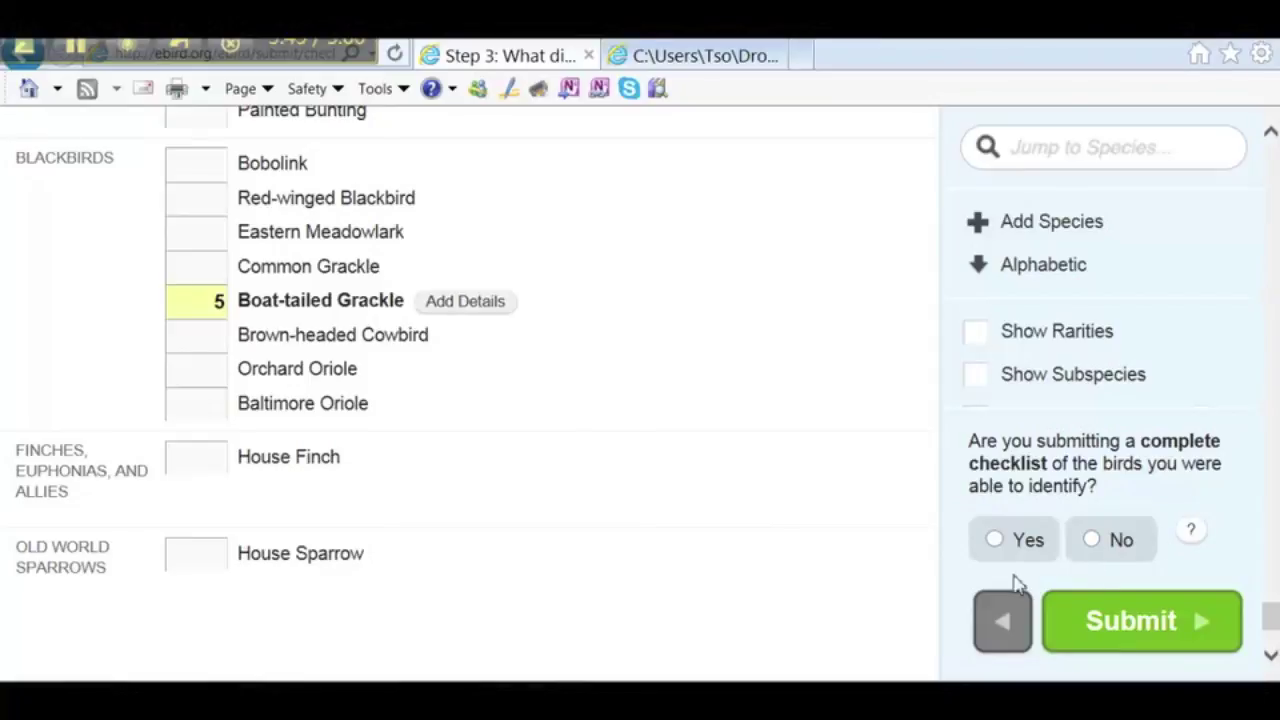
Answer Yes to reporting all birds identified, marking the checklist complete
left_click(996, 541)
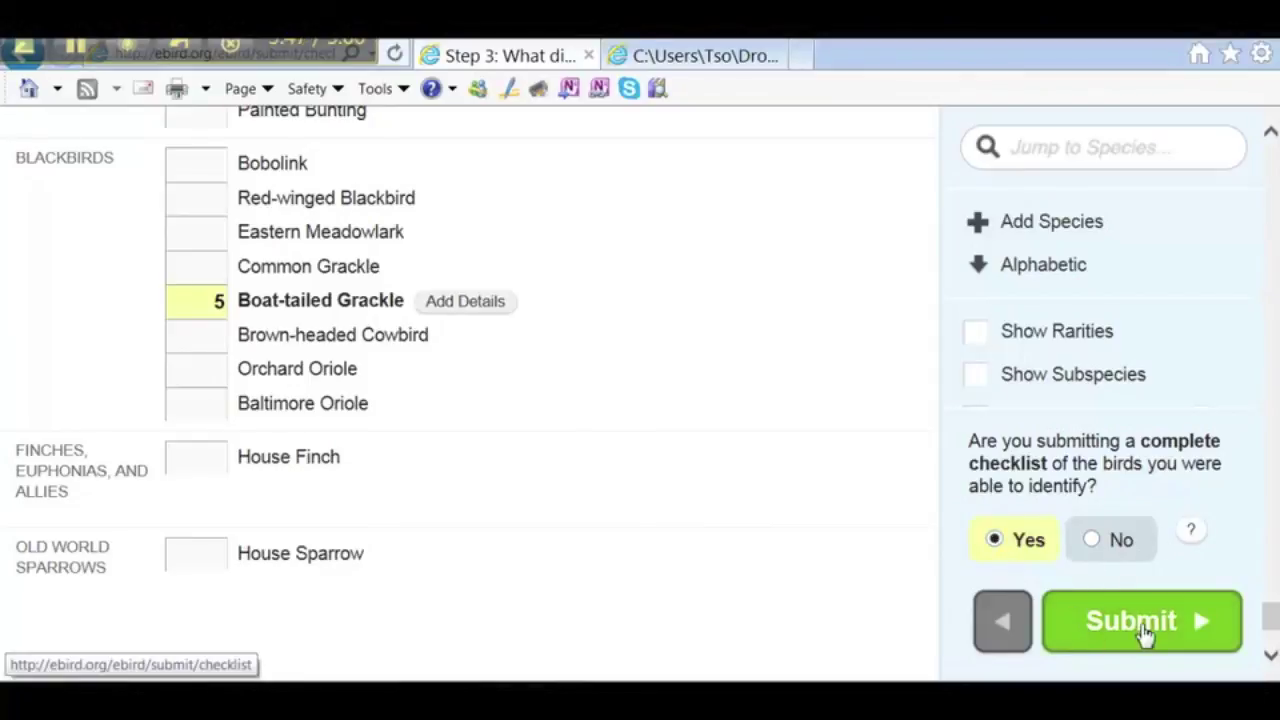